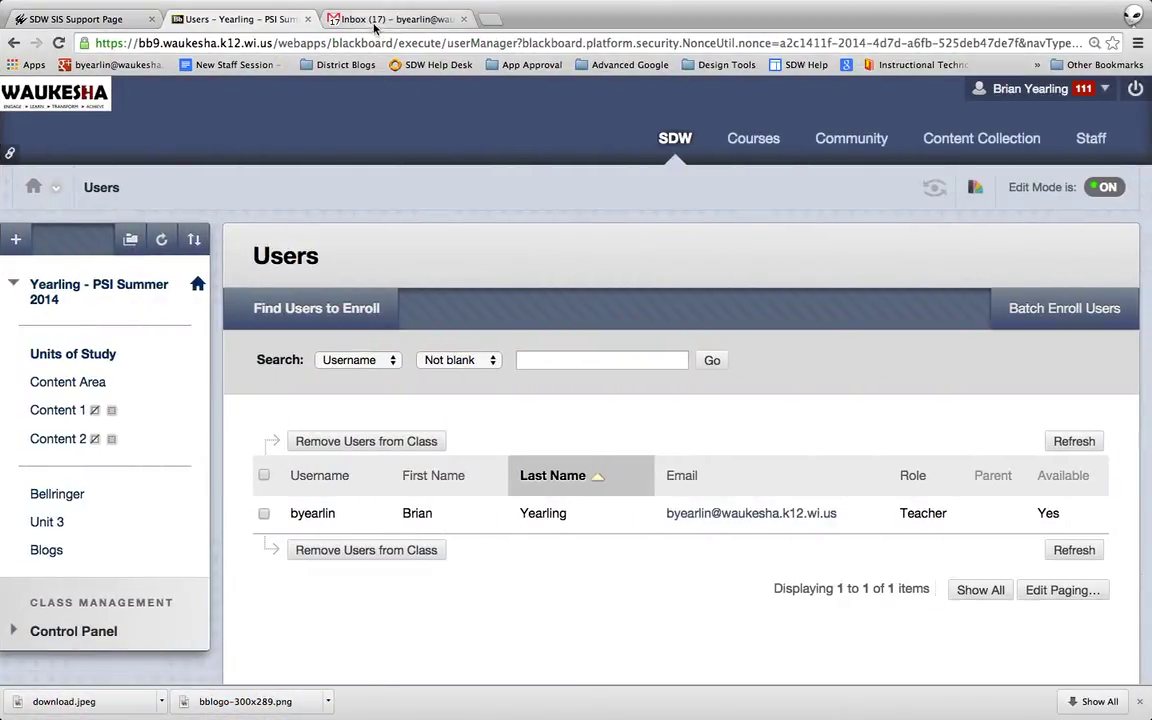
# Step: Close the inbox tab, open Intranet - Campus Production from the SDW SIS Support Page and log in with the prefilled credentials
pyautogui.click(464, 20)
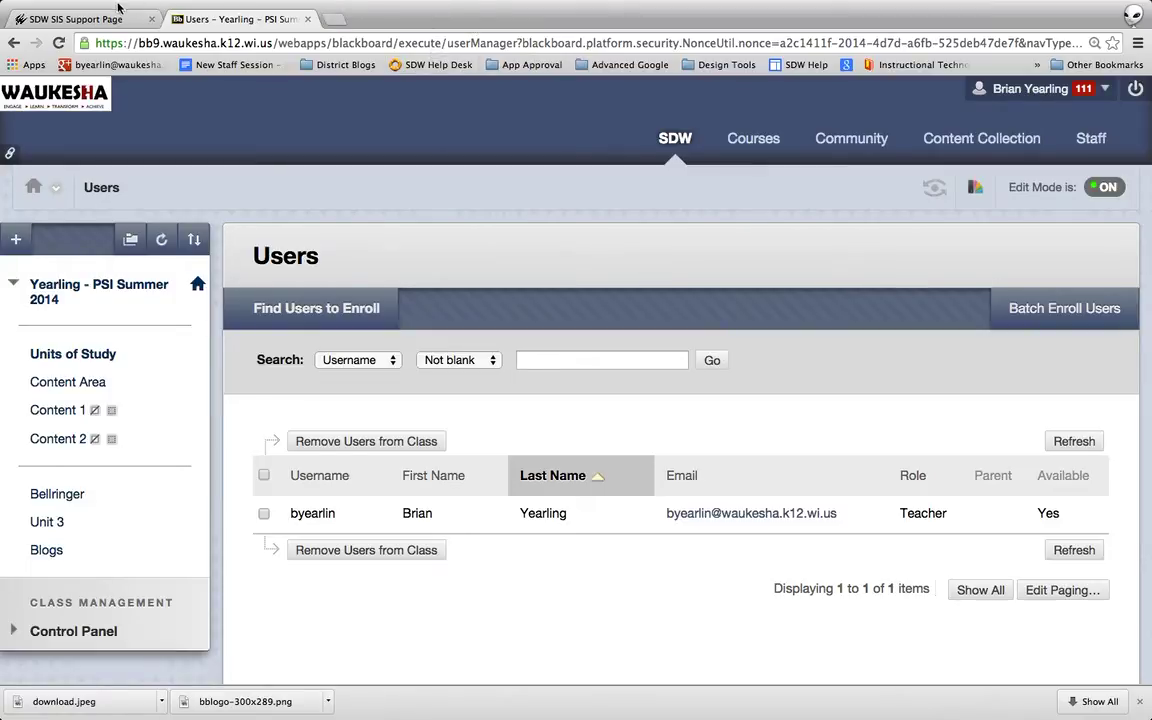
pyautogui.click(80, 19)
pyautogui.click(306, 41)
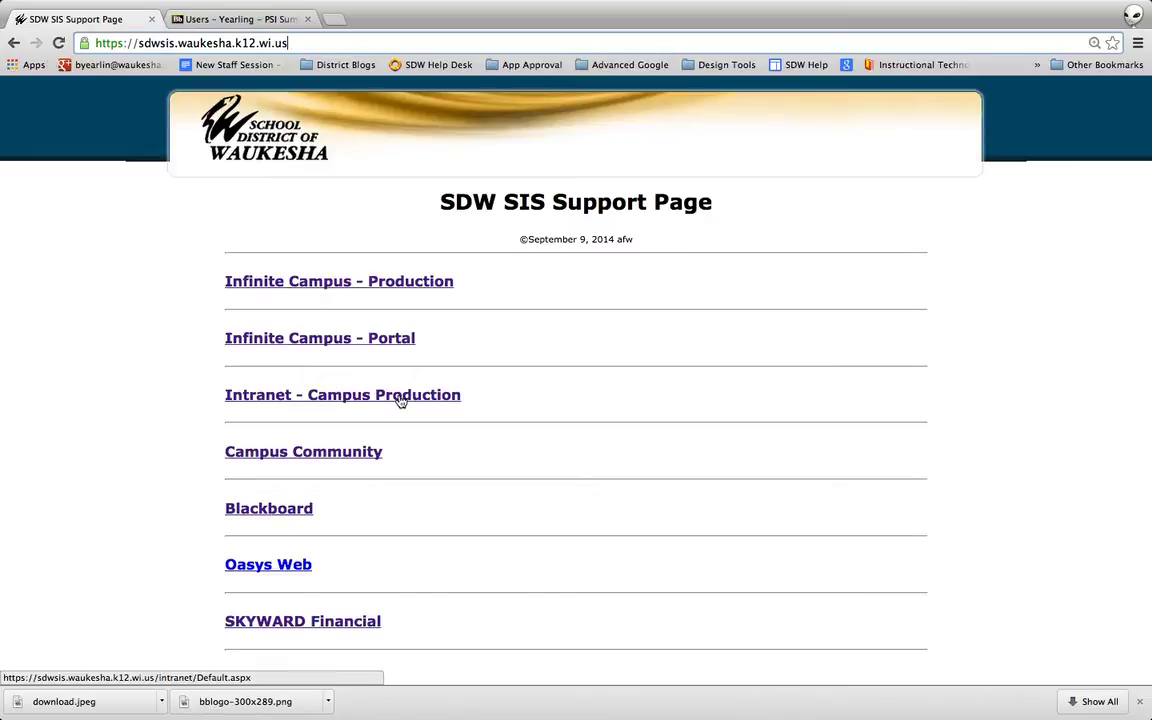
pyautogui.click(331, 399)
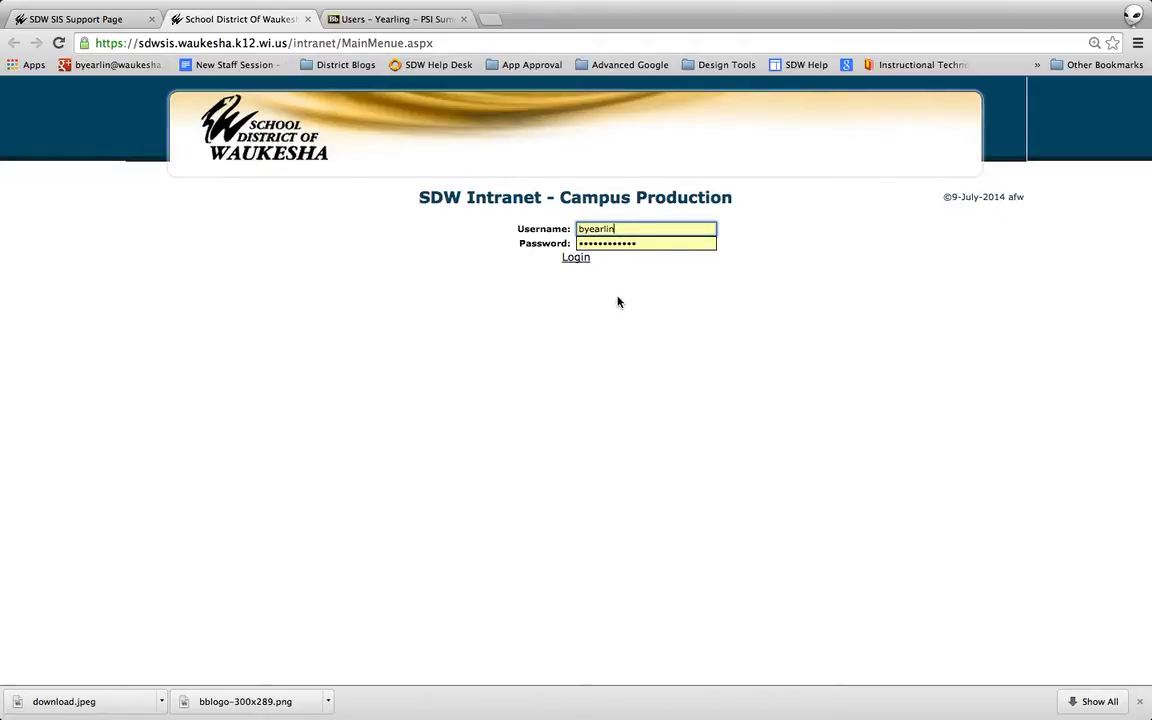
pyautogui.click(576, 258)
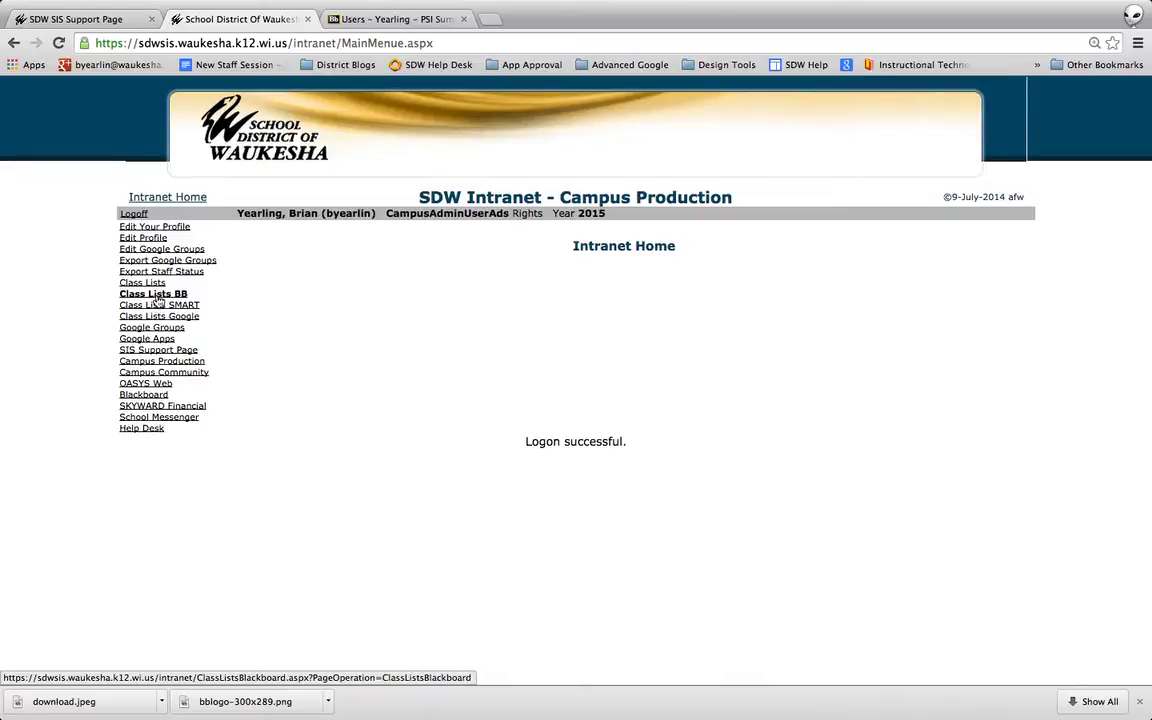
# Step: Generate a Class Lists BB export for Lowell Elementary School [0260], the second-grade teacher, Math-2 (A206-2), section 20
pyautogui.click(155, 295)
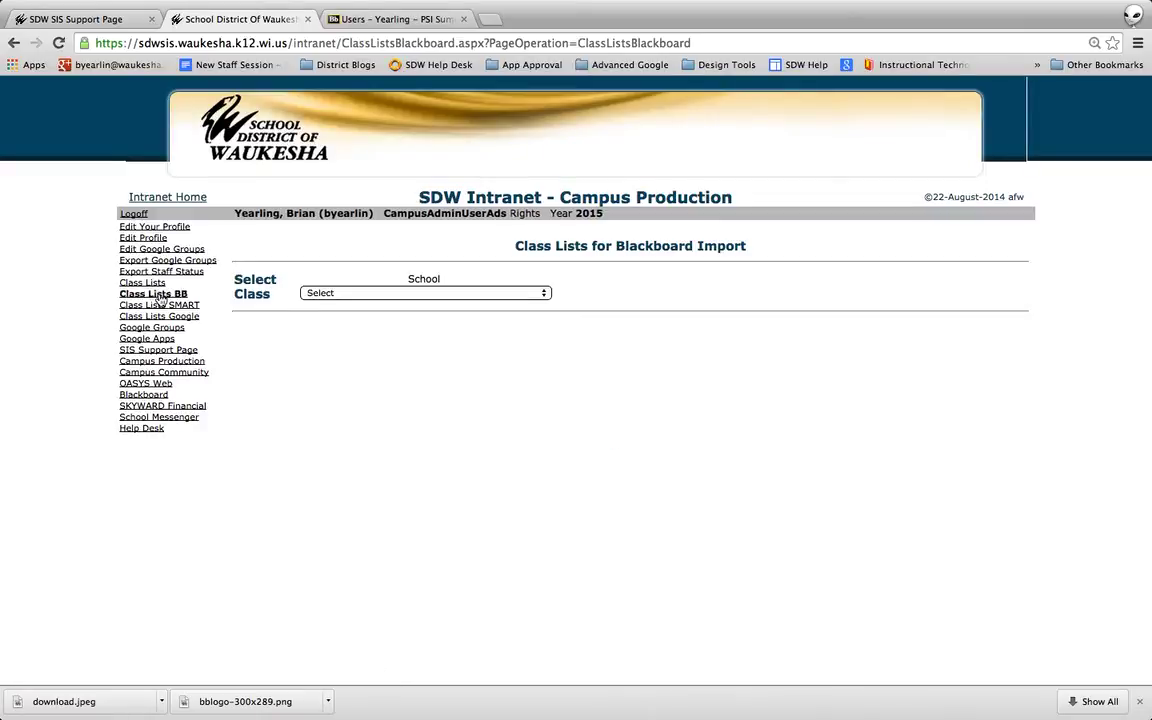
pyautogui.click(399, 293)
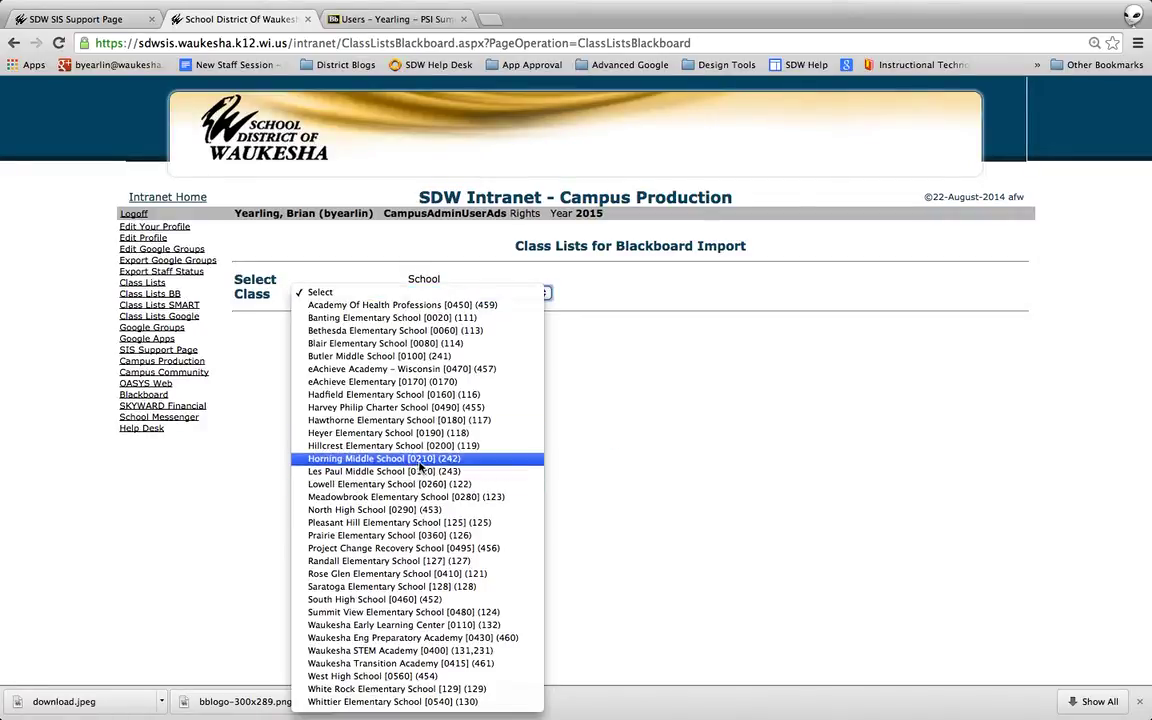
pyautogui.click(410, 486)
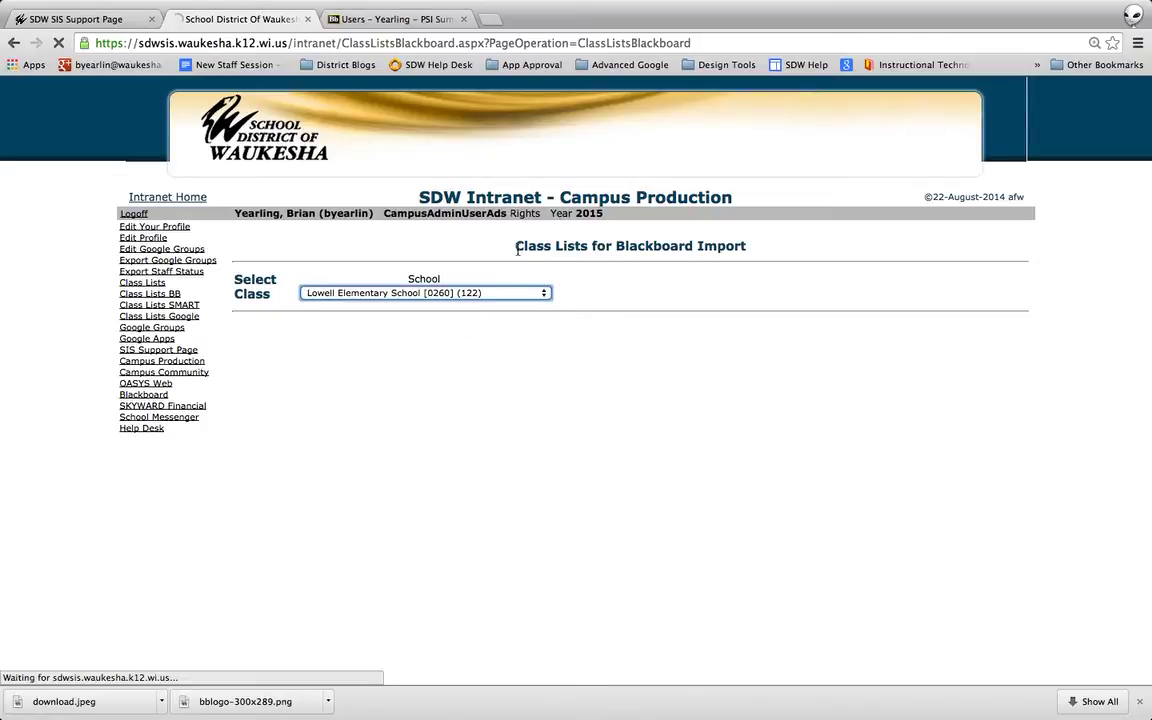
pyautogui.click(641, 291)
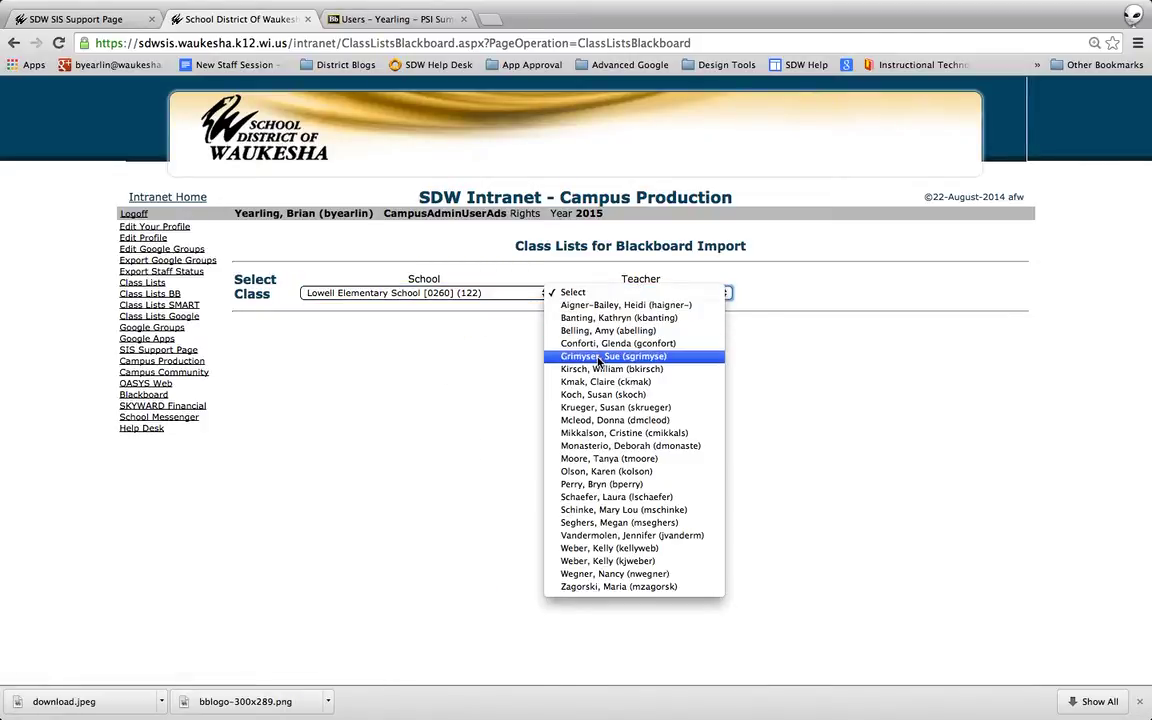
pyautogui.click(594, 409)
pyautogui.click(781, 293)
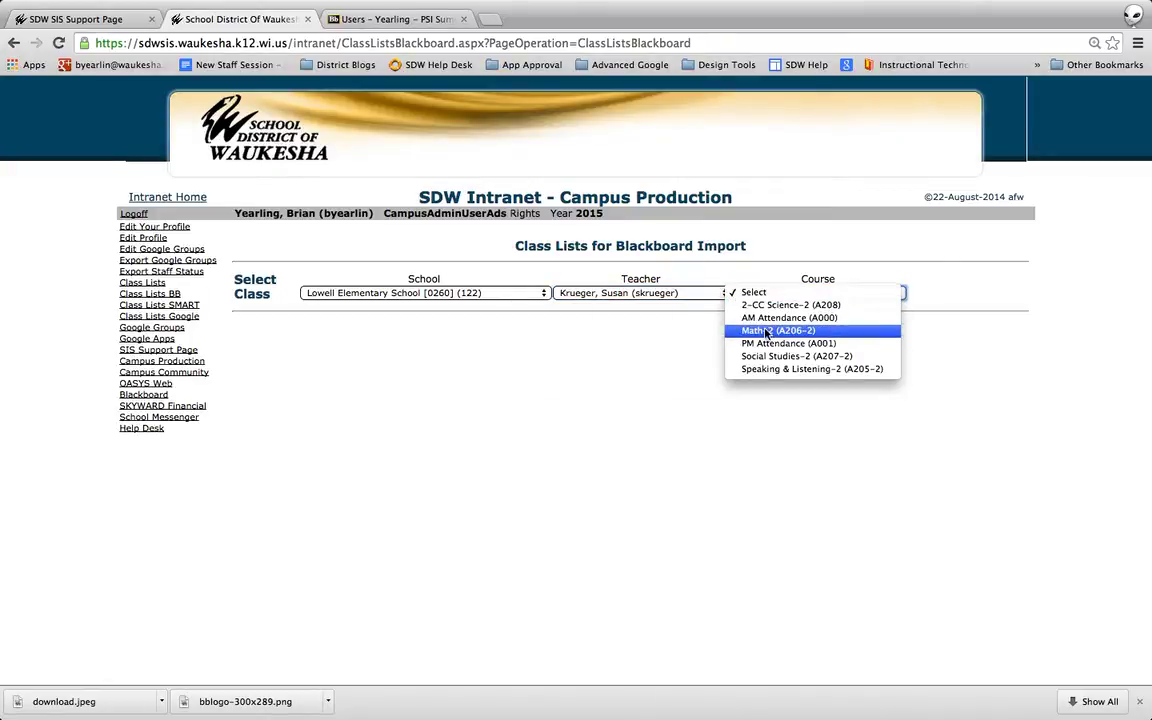
pyautogui.click(770, 330)
pyautogui.click(935, 293)
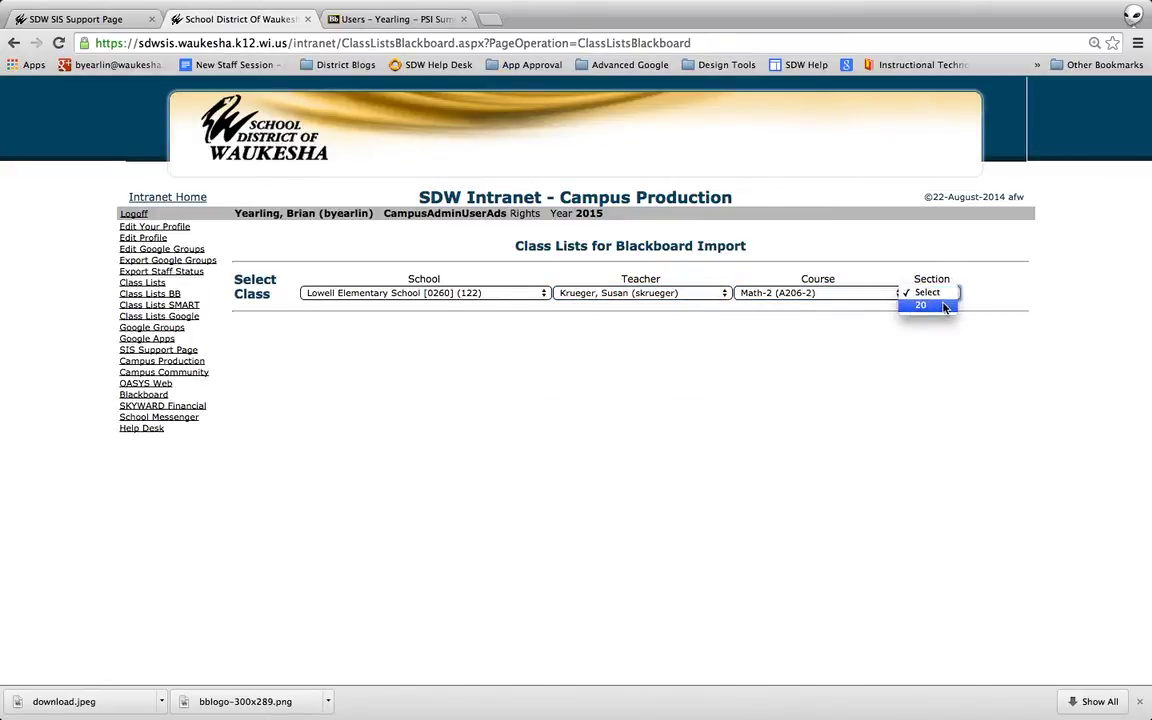
pyautogui.click(940, 306)
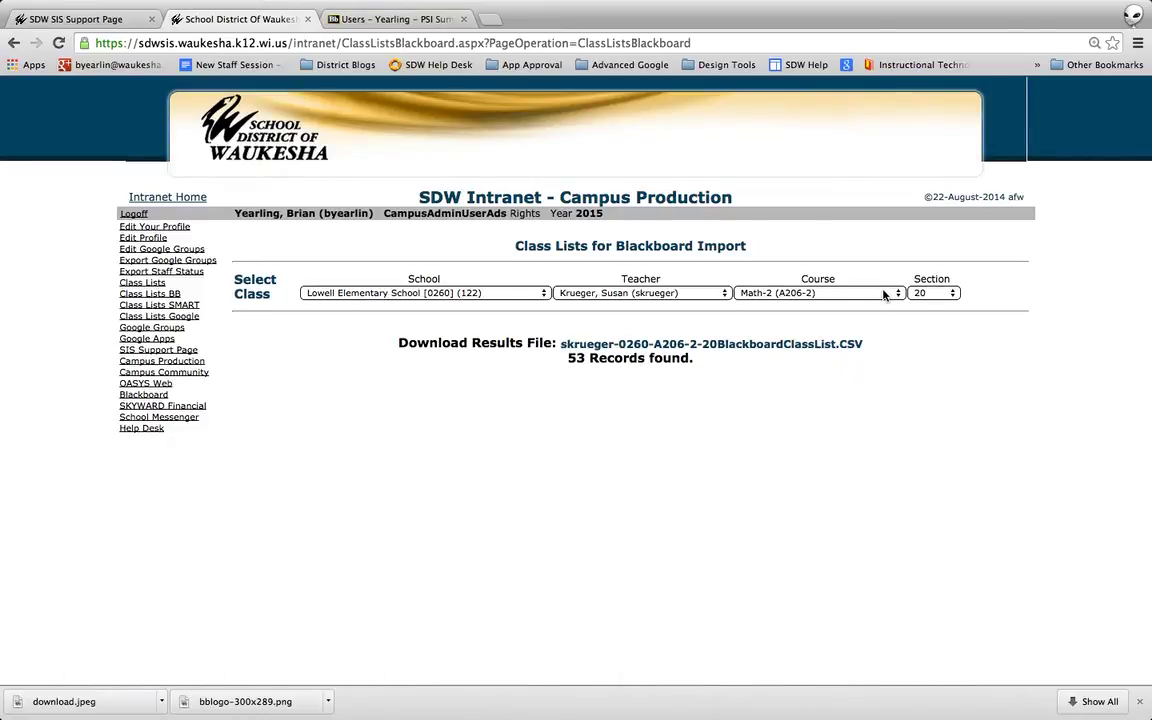
# Step: Check the course and section choices and download the generated Blackboard class list CSV file
pyautogui.click(884, 295)
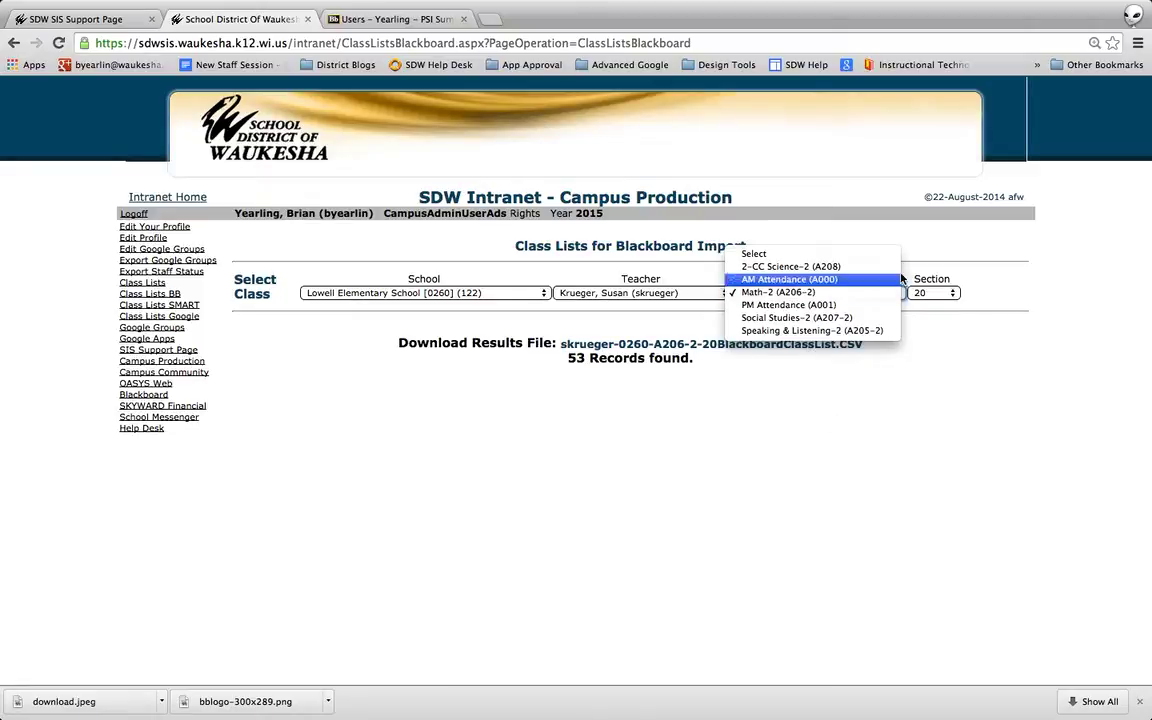
pyautogui.click(958, 294)
pyautogui.click(953, 294)
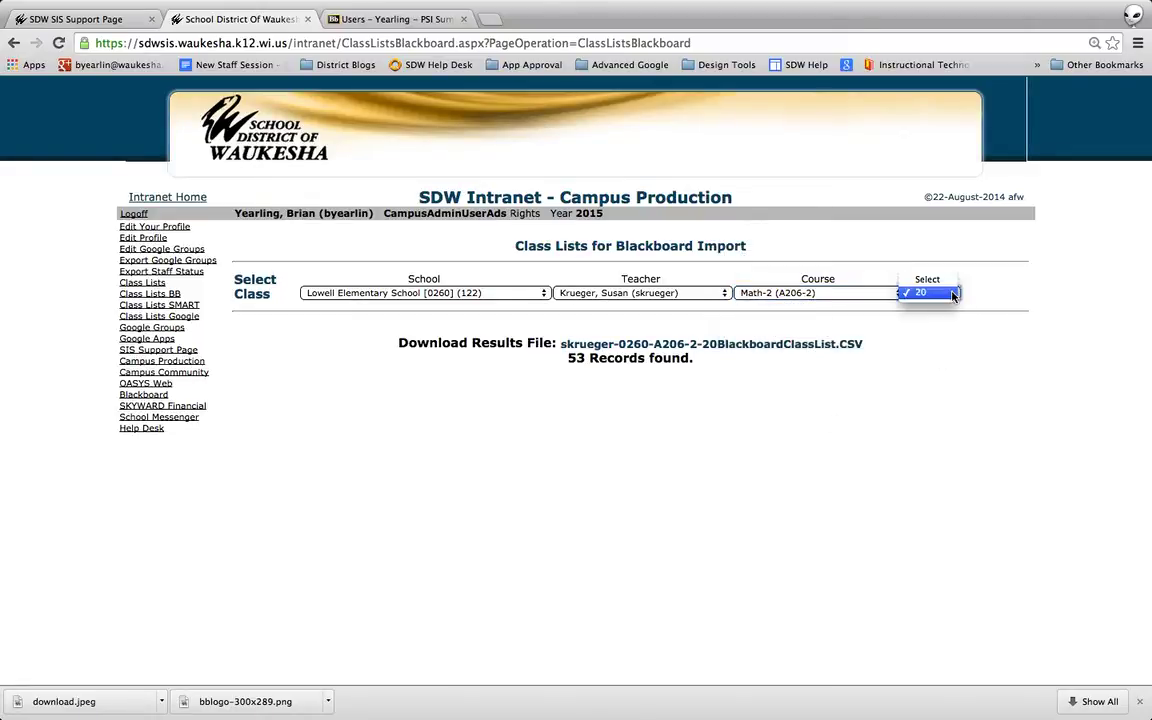
pyautogui.click(952, 293)
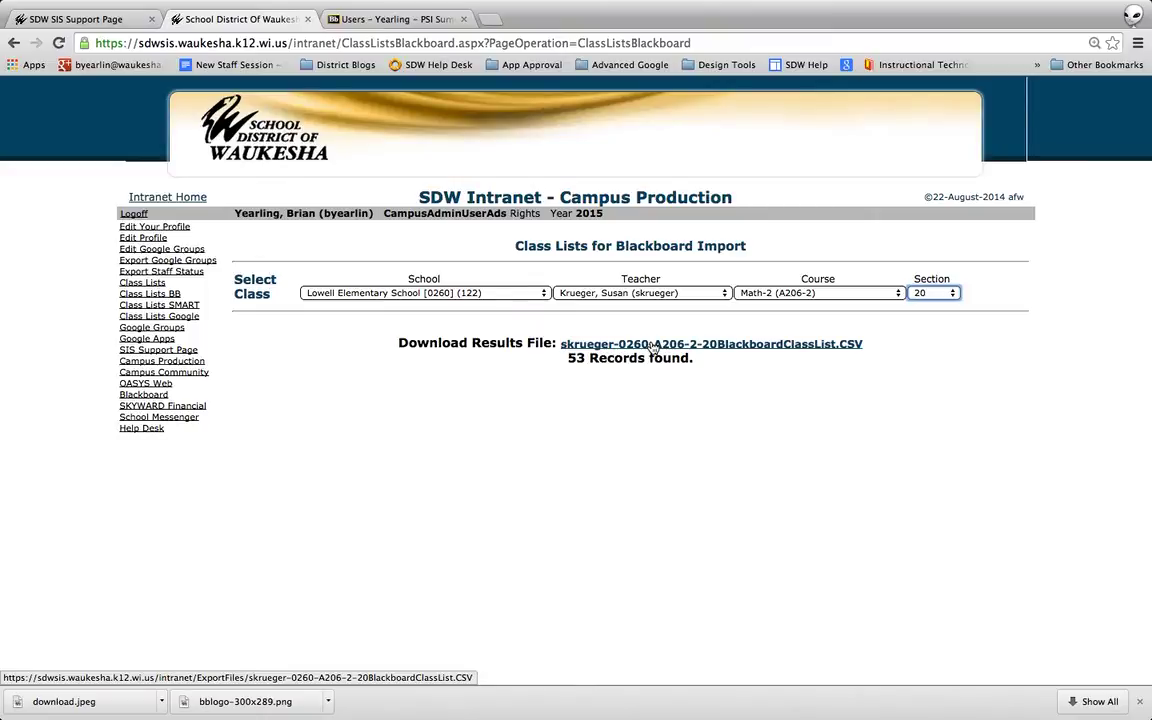
pyautogui.click(652, 345)
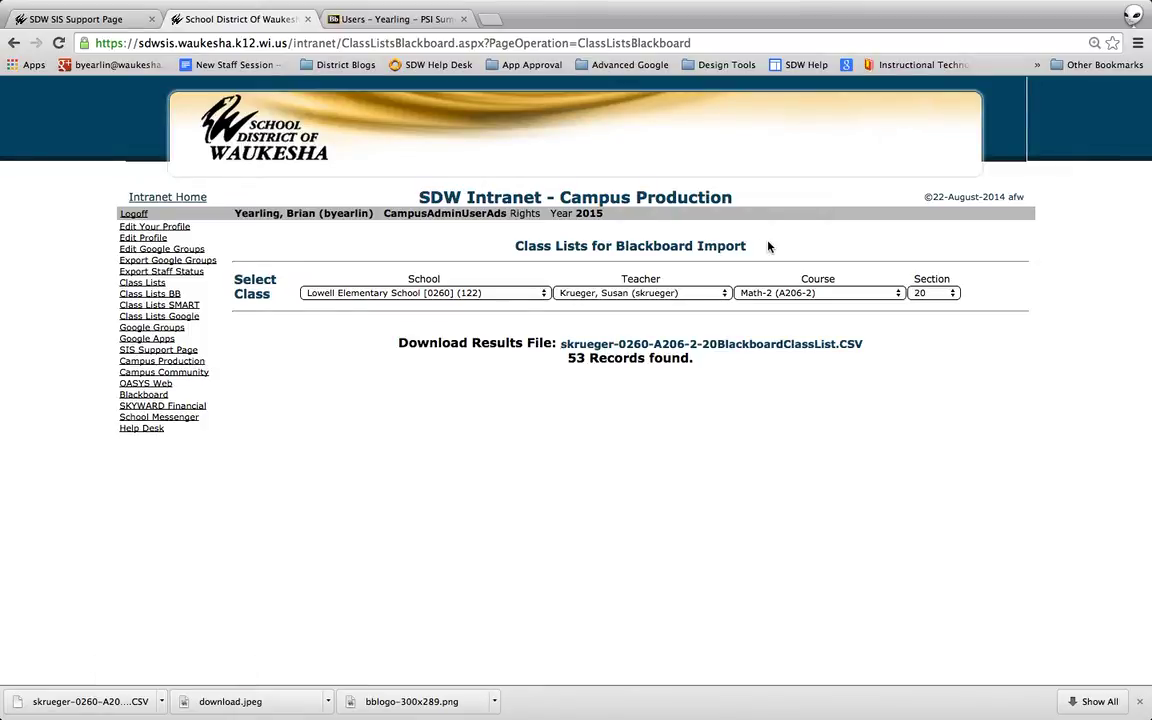
# Step: Switch to Microsoft Excel and examine the sample class list in kburr-dummy.csv, keeping the workbook open
pyautogui.hotkey('ctrl', 'Left')
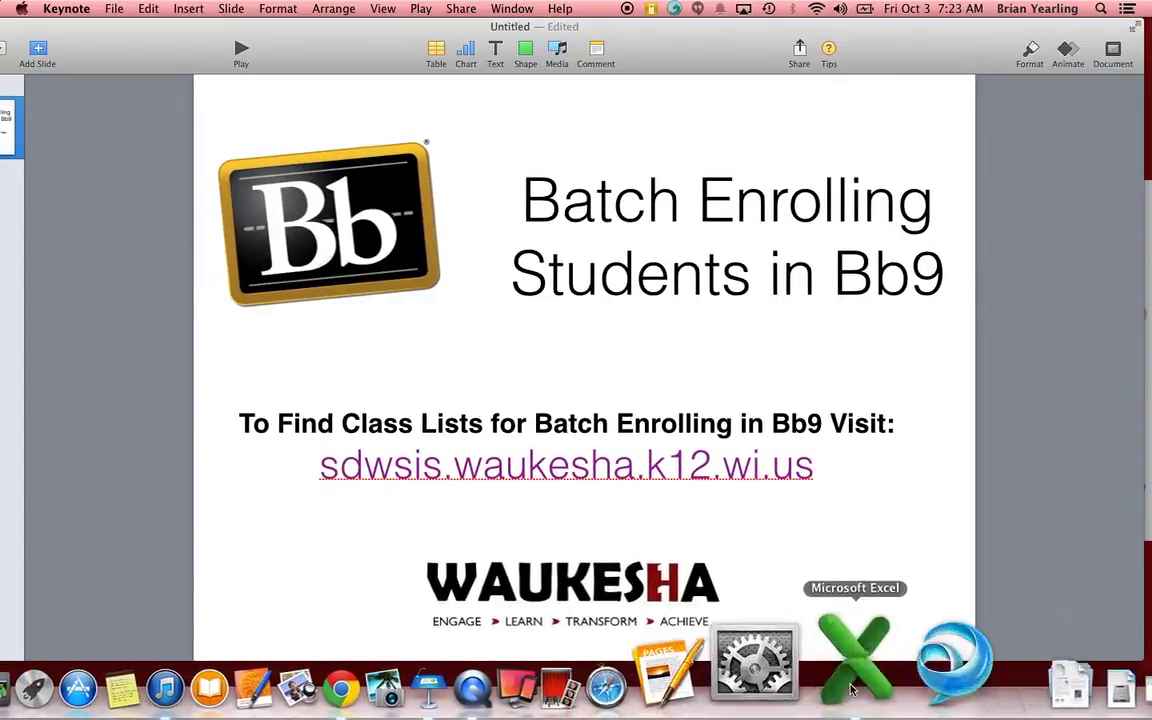
pyautogui.click(850, 665)
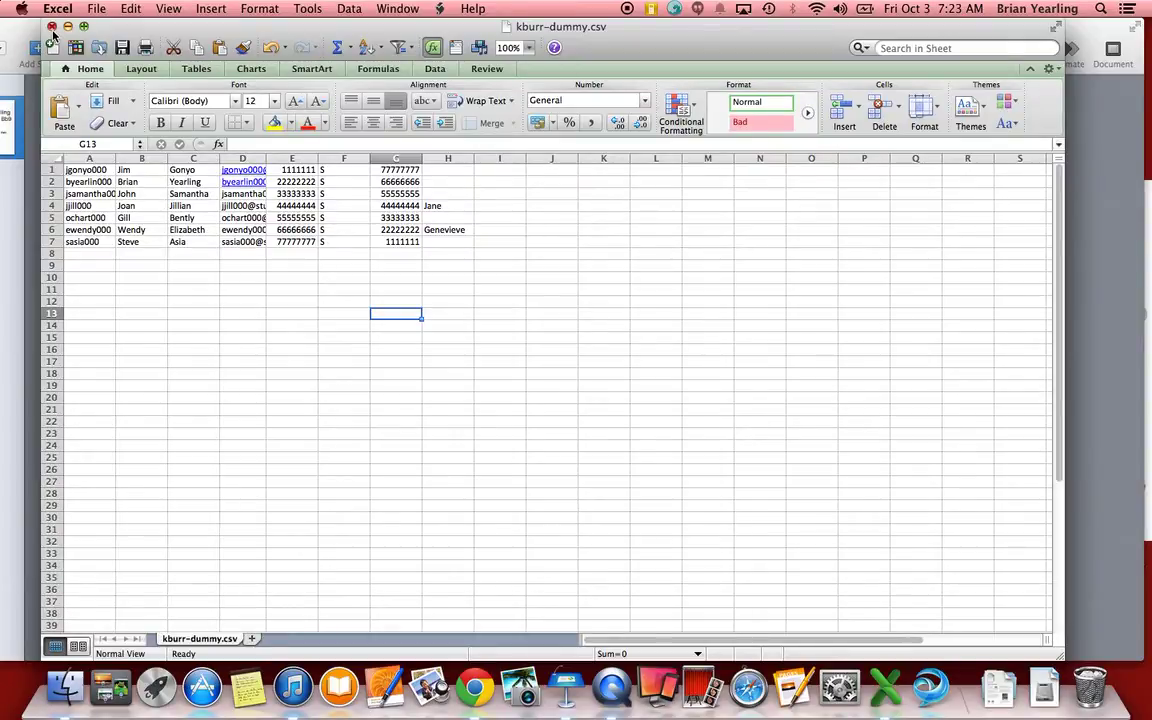
pyautogui.click(52, 26)
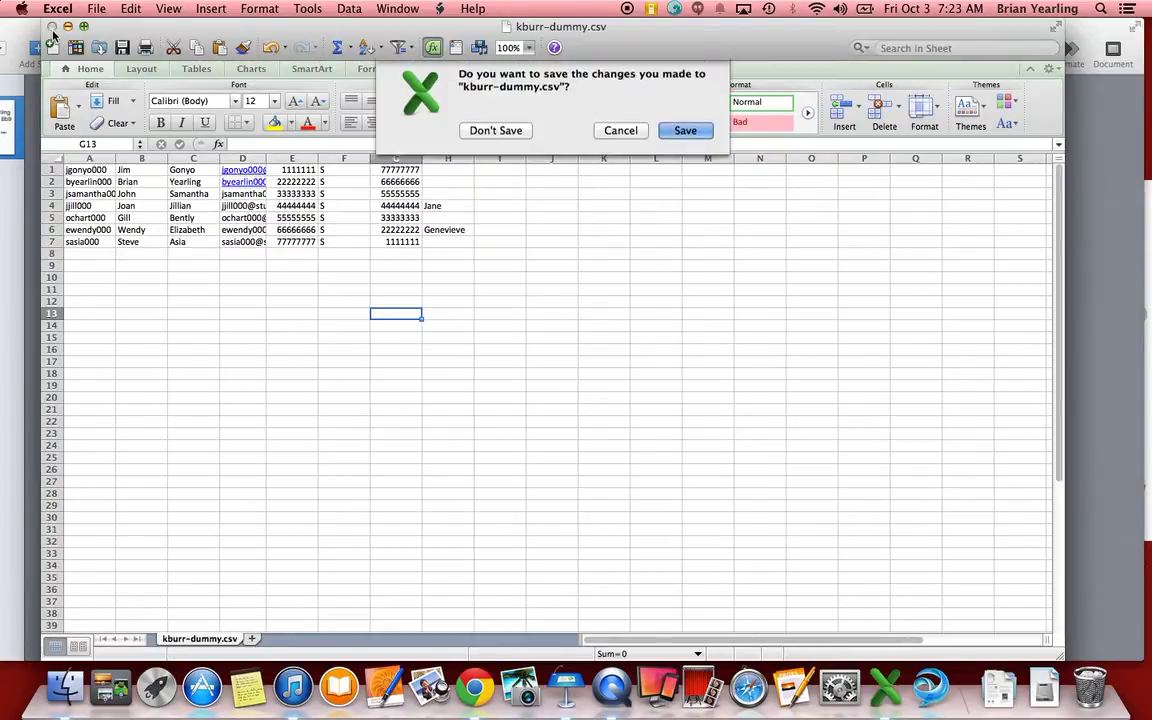
pyautogui.click(621, 133)
# Step: Switch to Chrome and open the Content Area of the PSI Summer 2014 course in Blackboard
pyautogui.press('super+Tab')
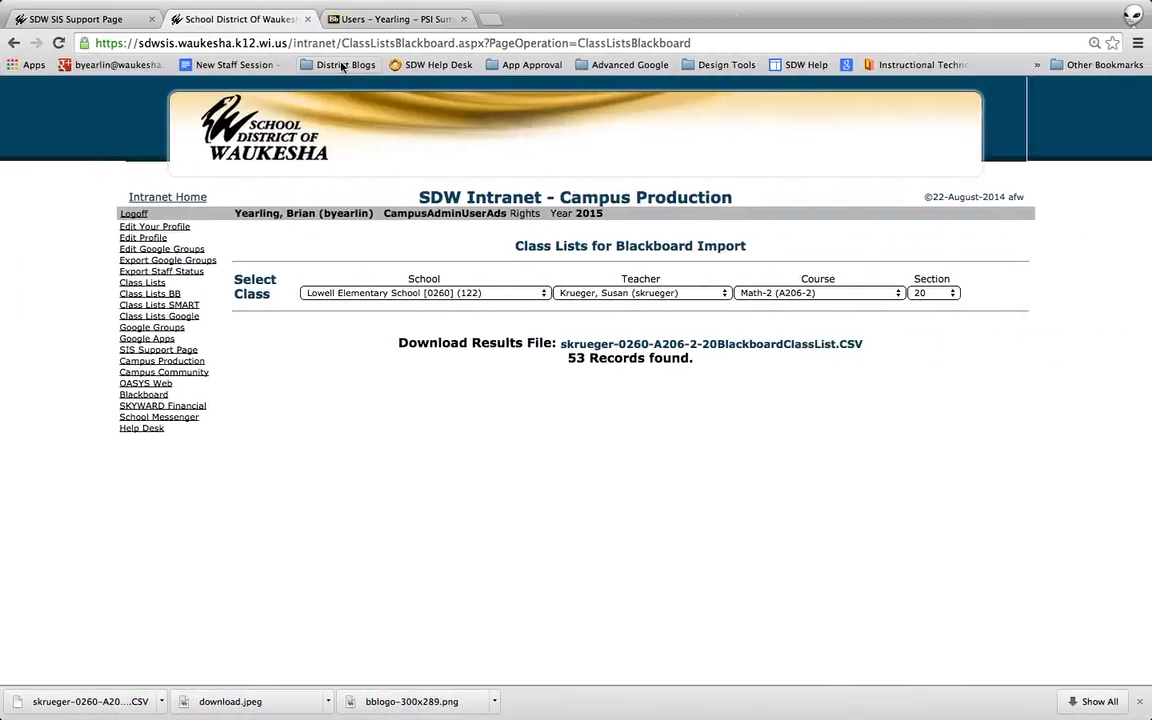
pyautogui.click(365, 18)
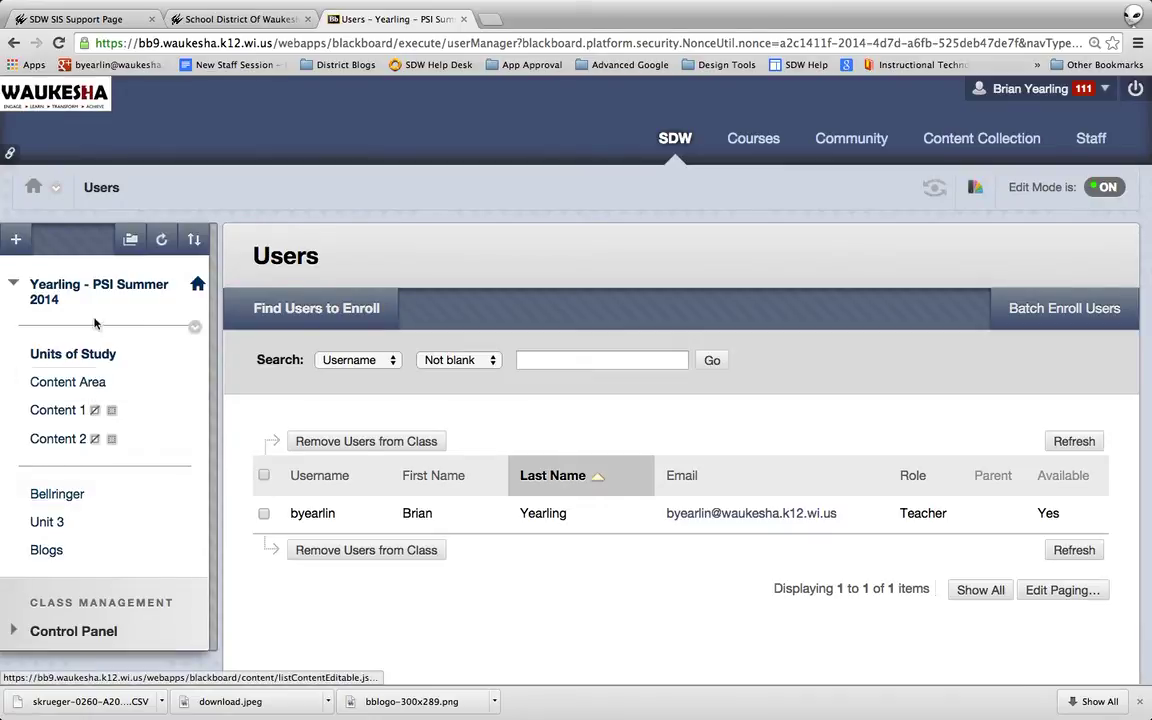
pyautogui.click(53, 386)
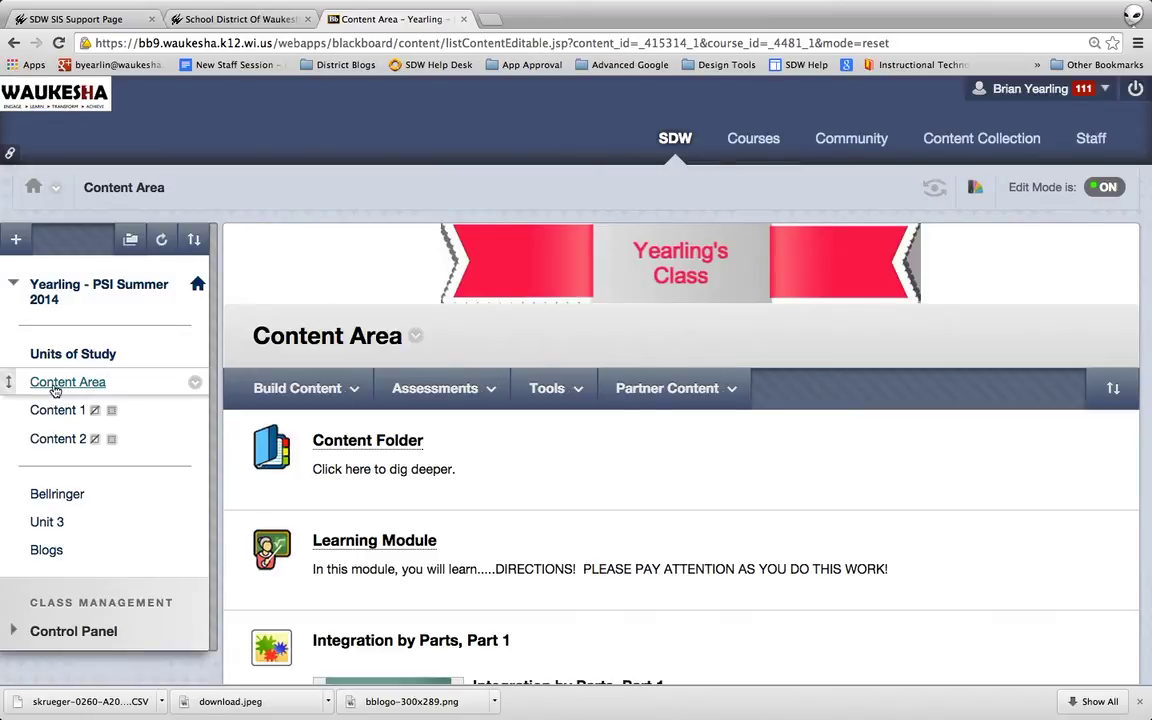
# Step: Expand the course's Control Panel and its Users and Groups section, and open the Users page
pyautogui.scroll(-2, 103, 437)
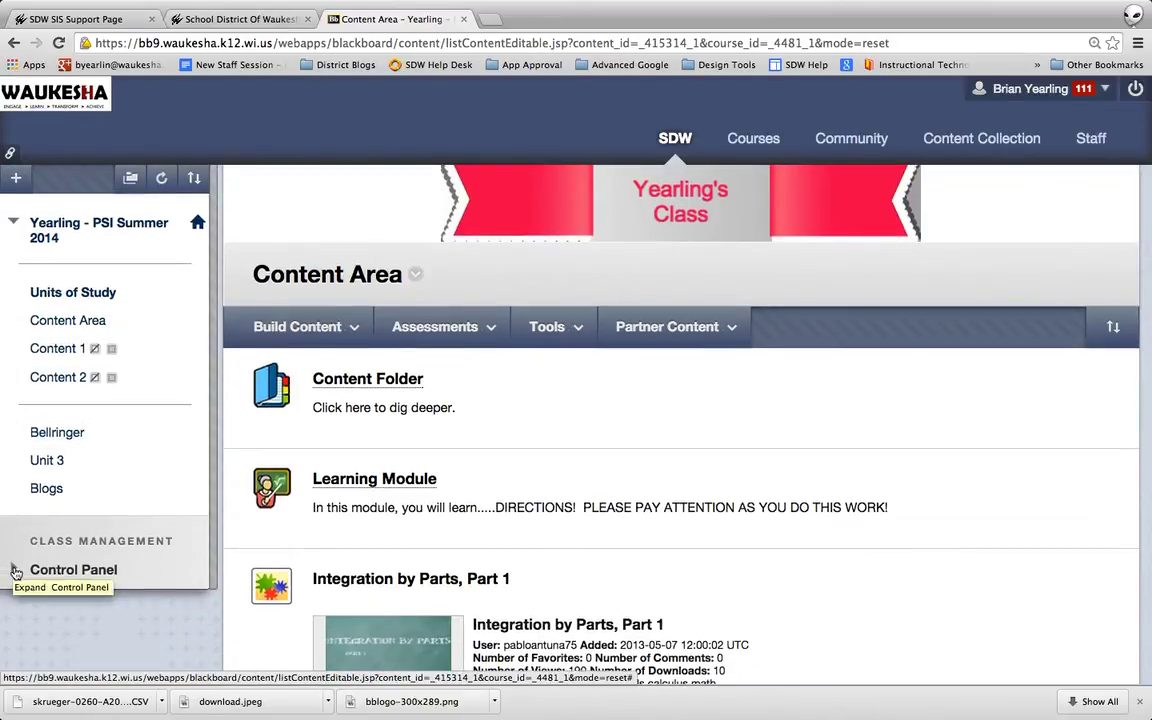
pyautogui.scroll(-5, 15, 572)
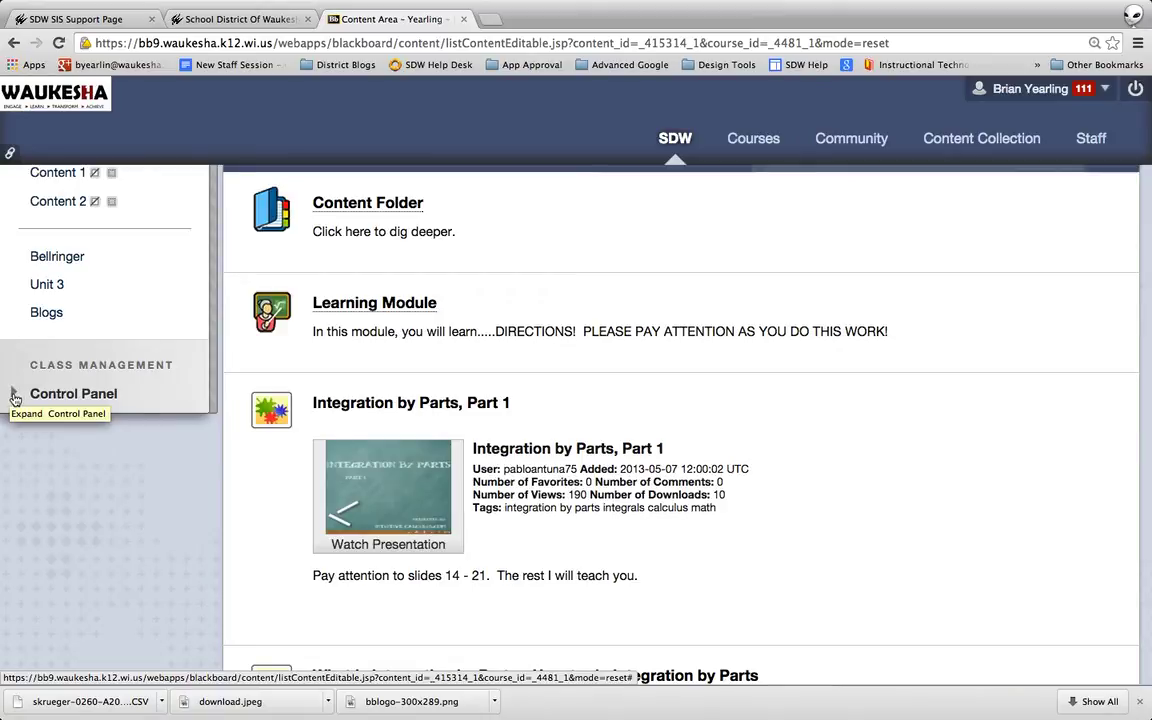
pyautogui.click(15, 398)
pyautogui.scroll(-3, 14, 402)
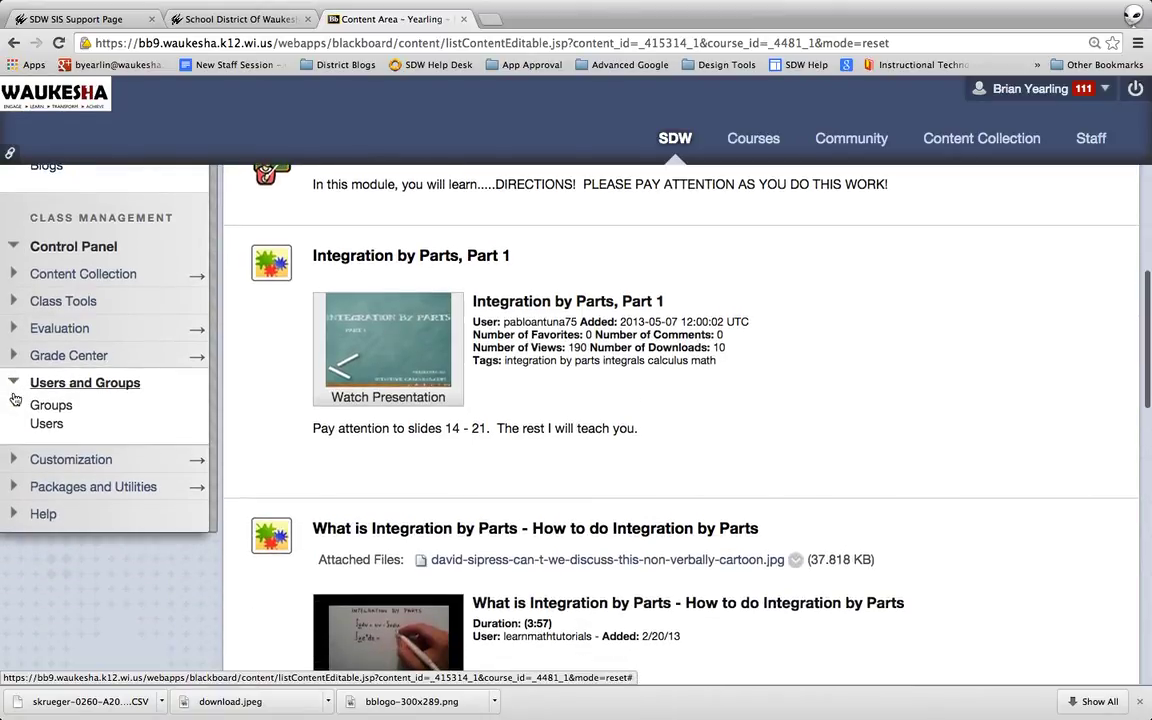
pyautogui.click(20, 385)
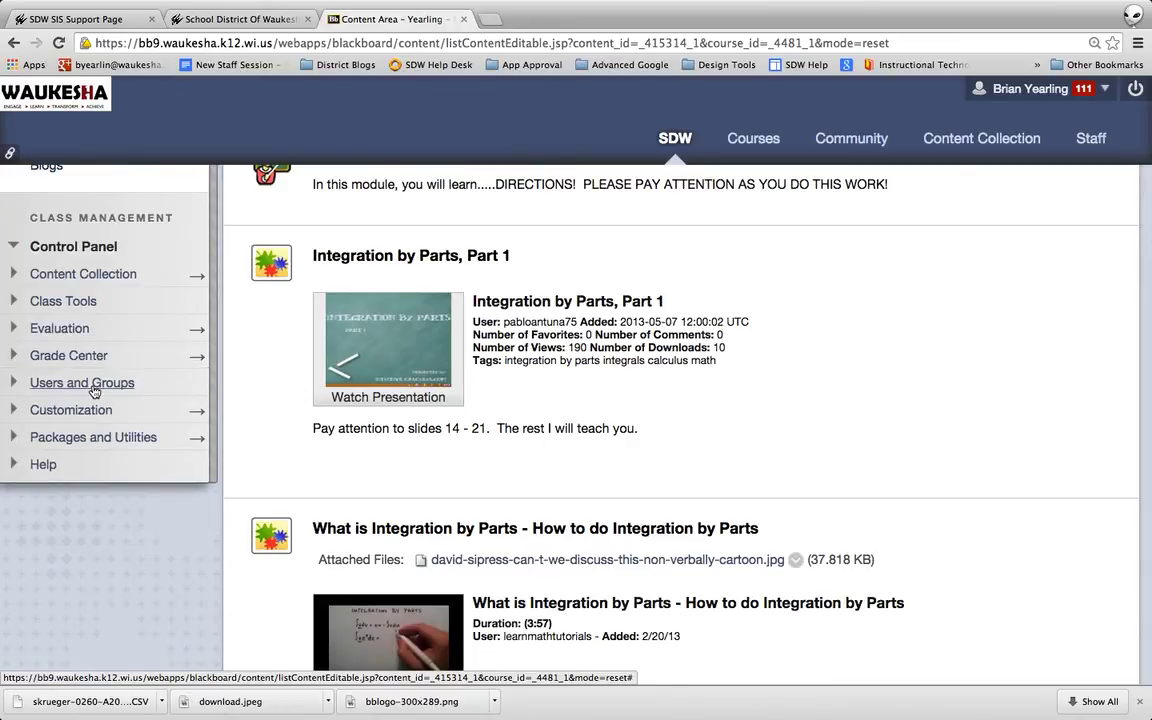
pyautogui.click(15, 388)
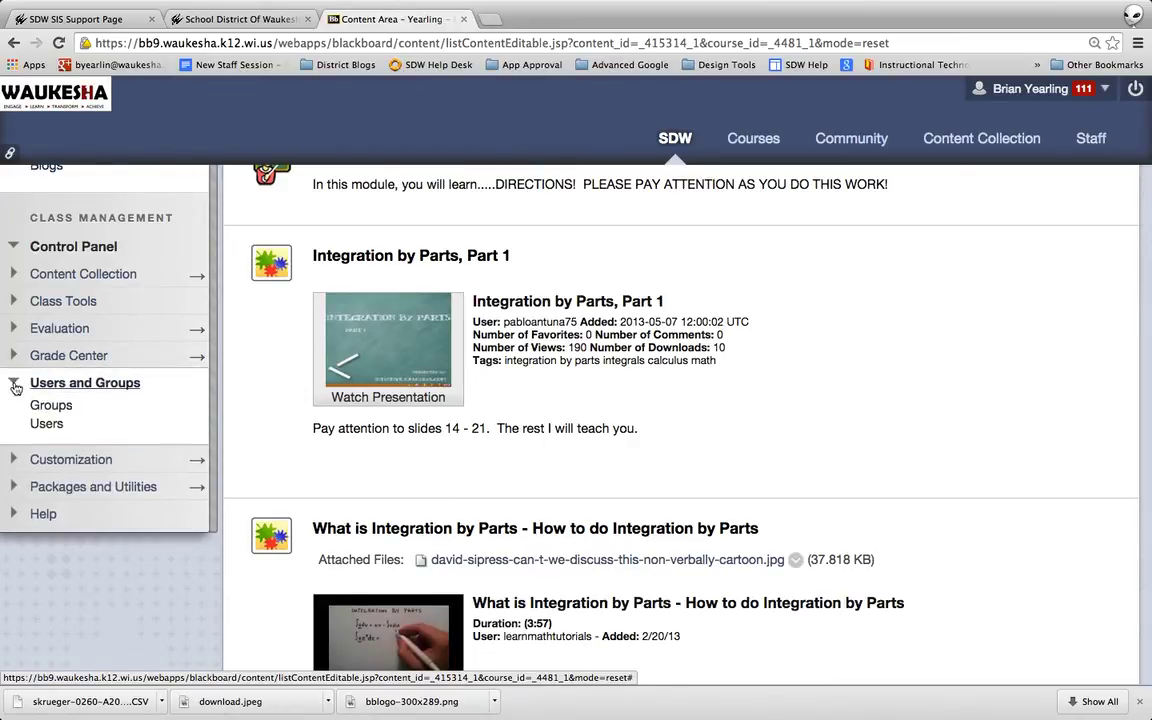
pyautogui.click(57, 428)
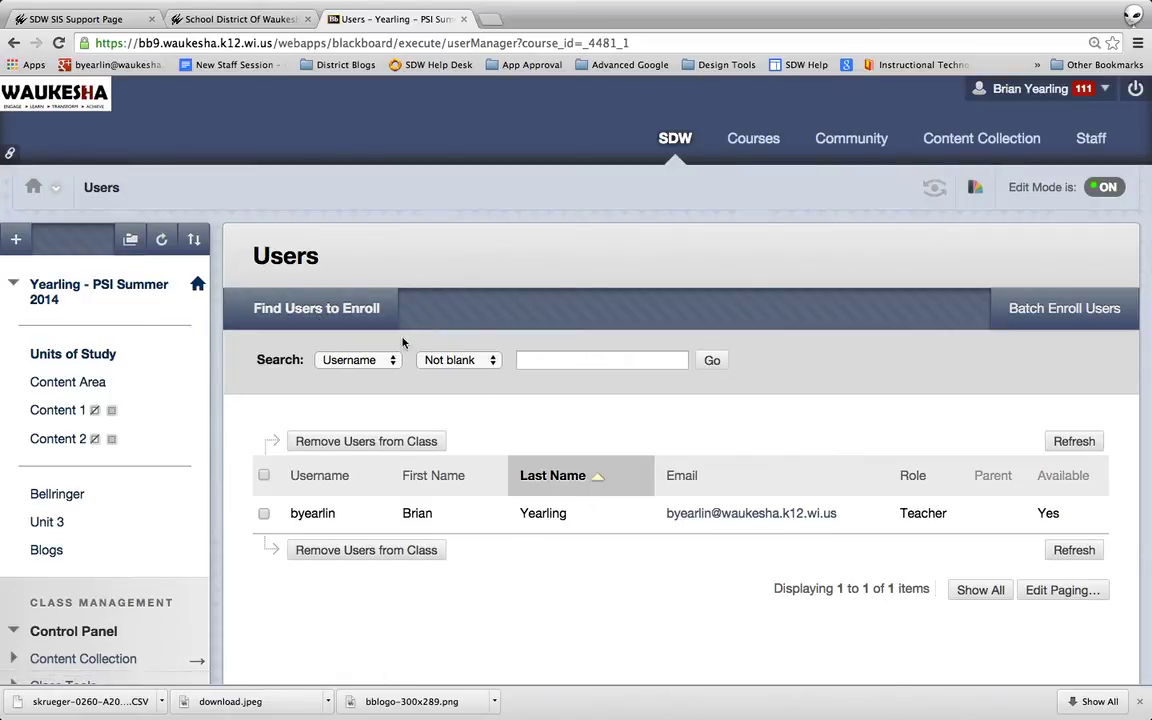
# Step: Submit a batch enrollment of users with kburr-0200-A306-3-15BlackboardClassList.CSV from the Desktop, using the Automatic delimiter type
pyautogui.click(1108, 322)
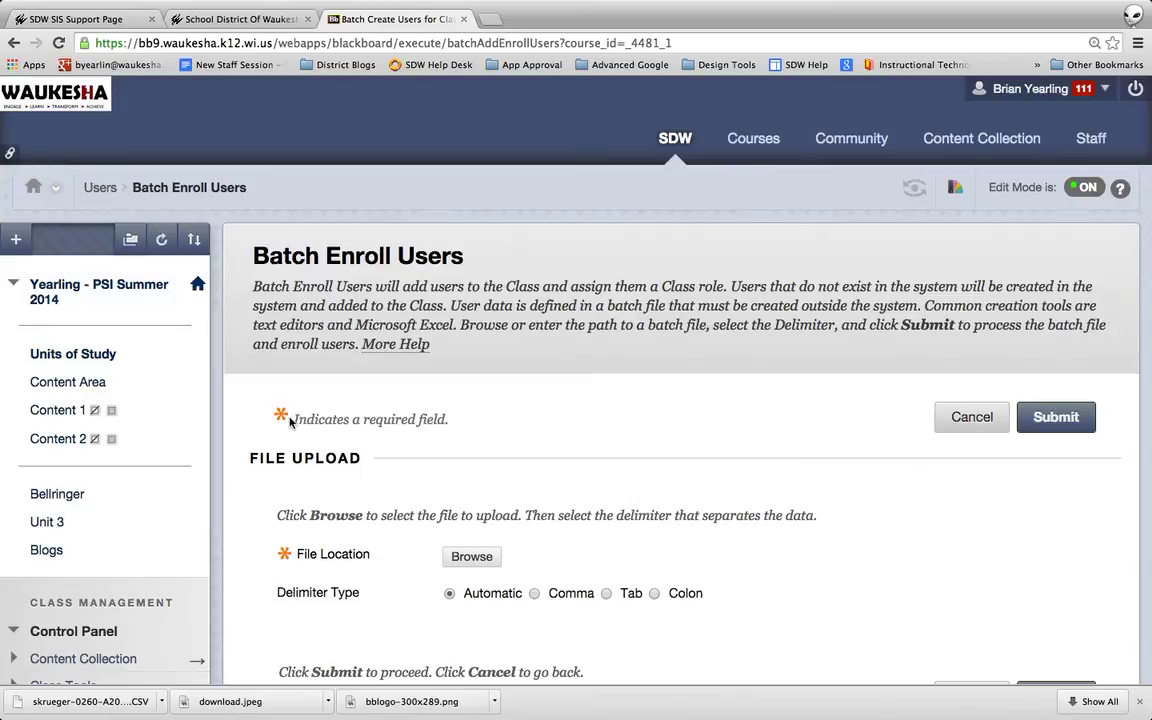
pyautogui.scroll(-5, 289, 457)
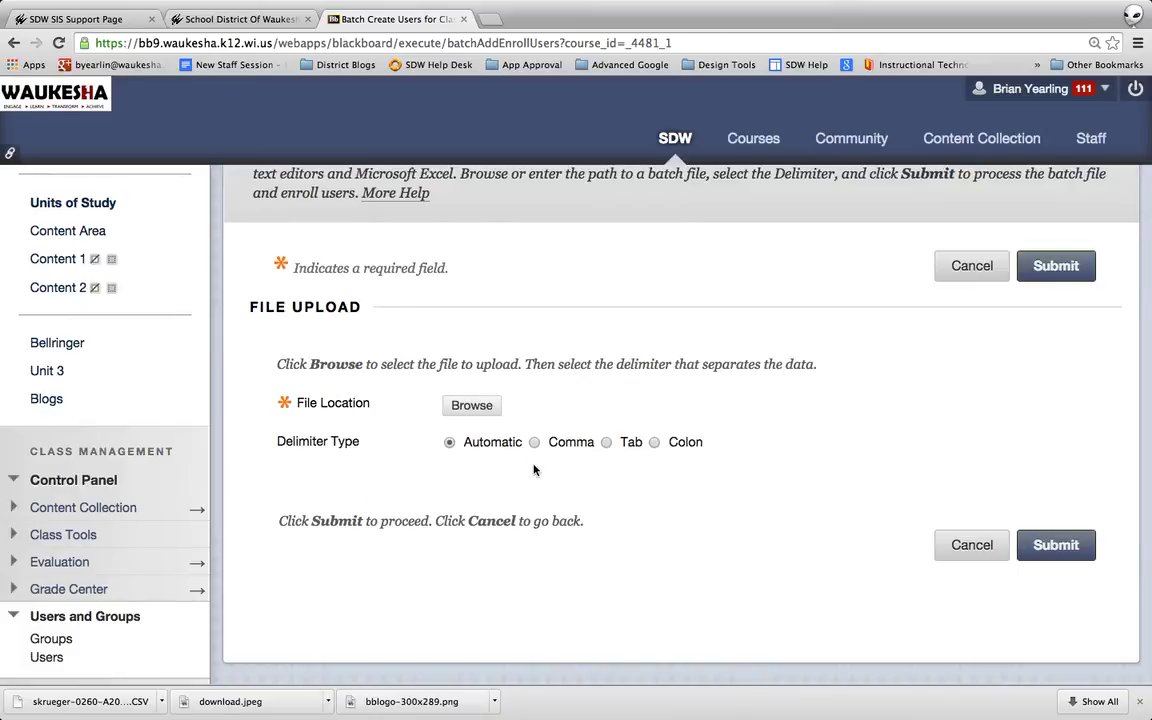
pyautogui.click(472, 406)
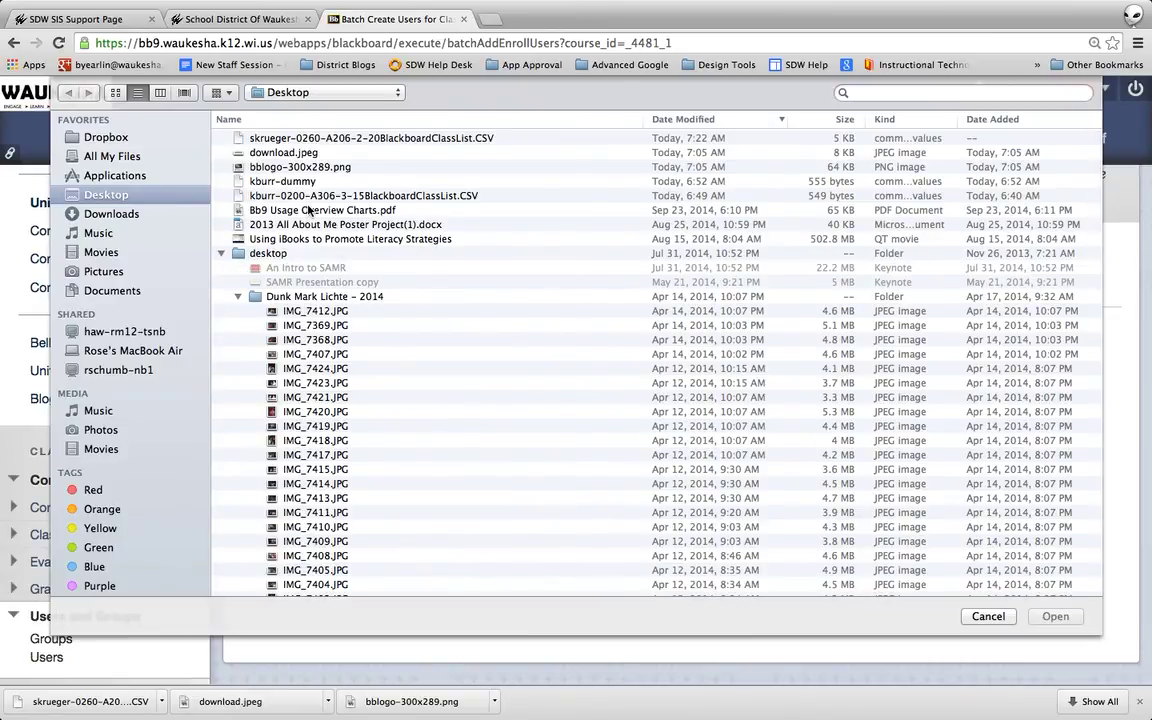
pyautogui.click(316, 197)
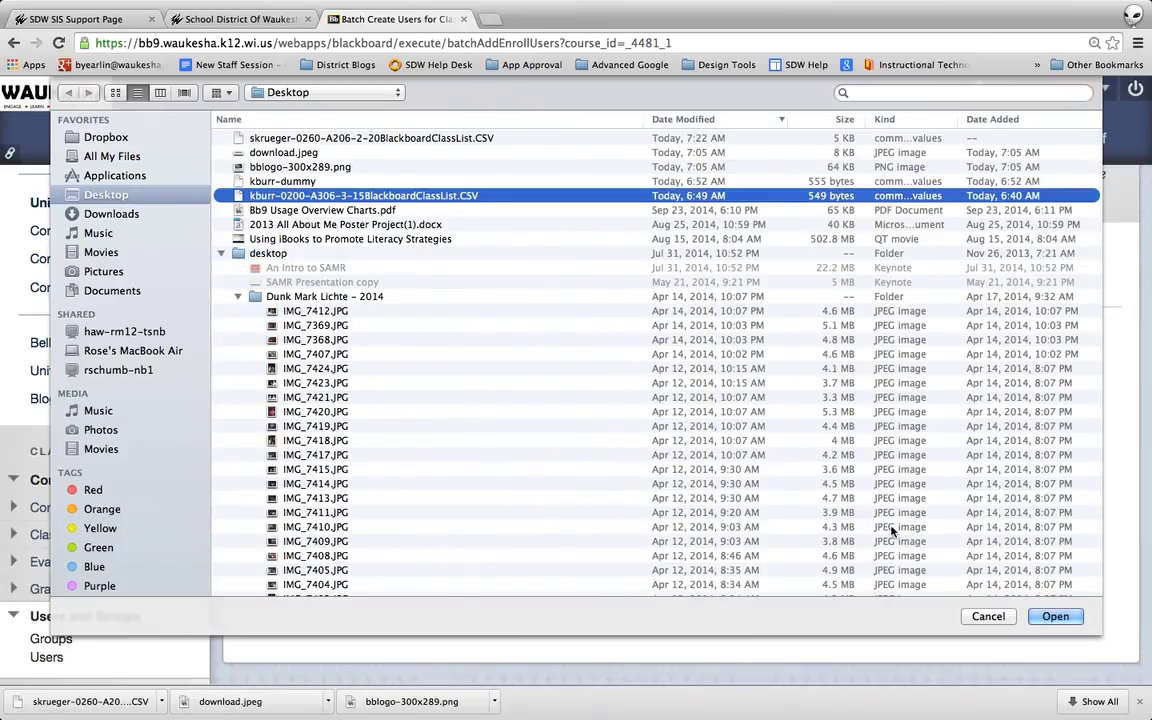
pyautogui.click(1052, 617)
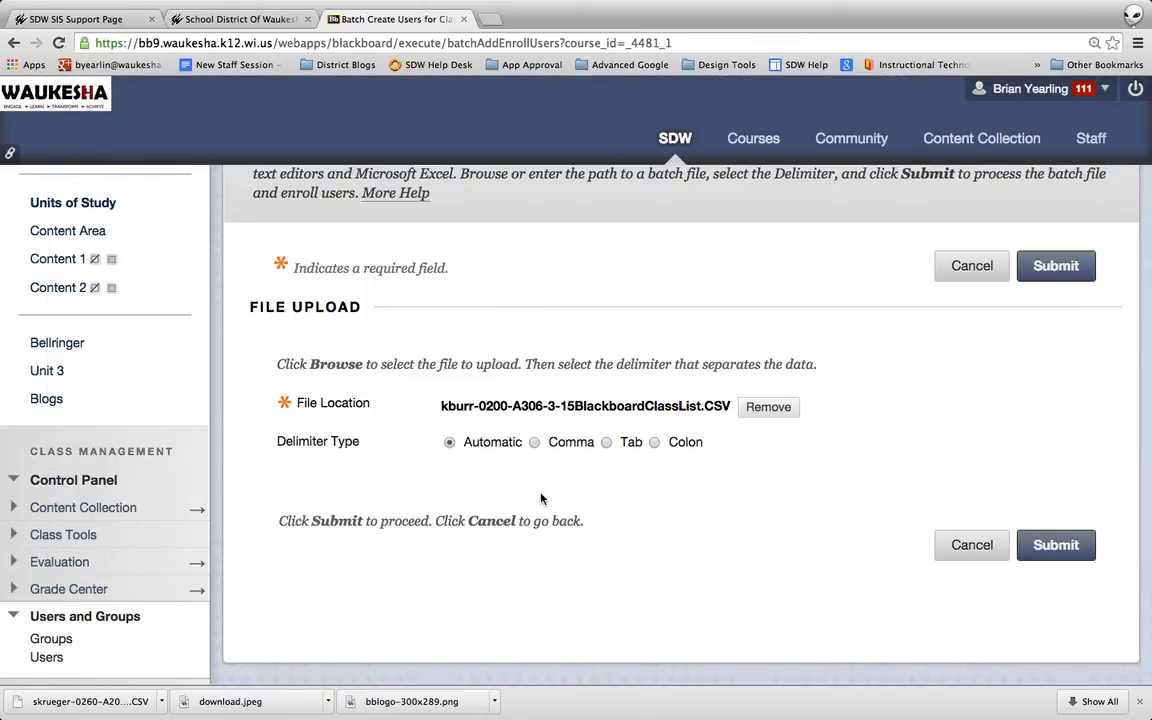
pyautogui.scroll(-1, 380, 375)
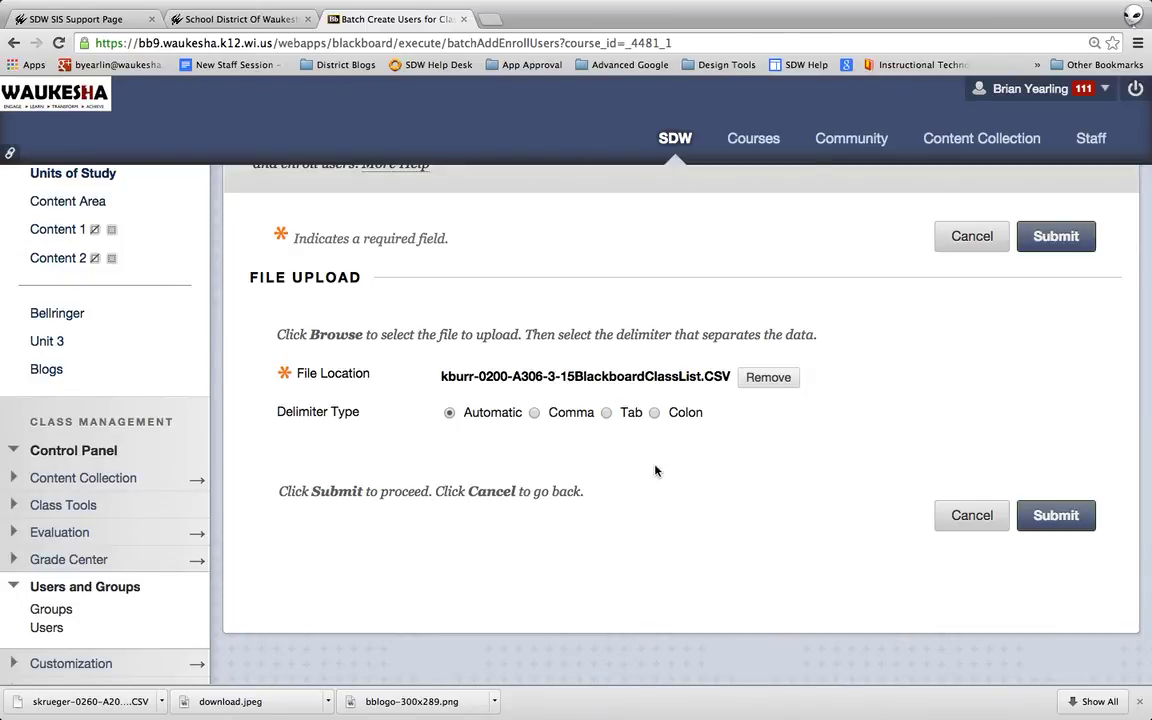
pyautogui.scroll(1, 813, 538)
pyautogui.scroll(1, 813, 538)
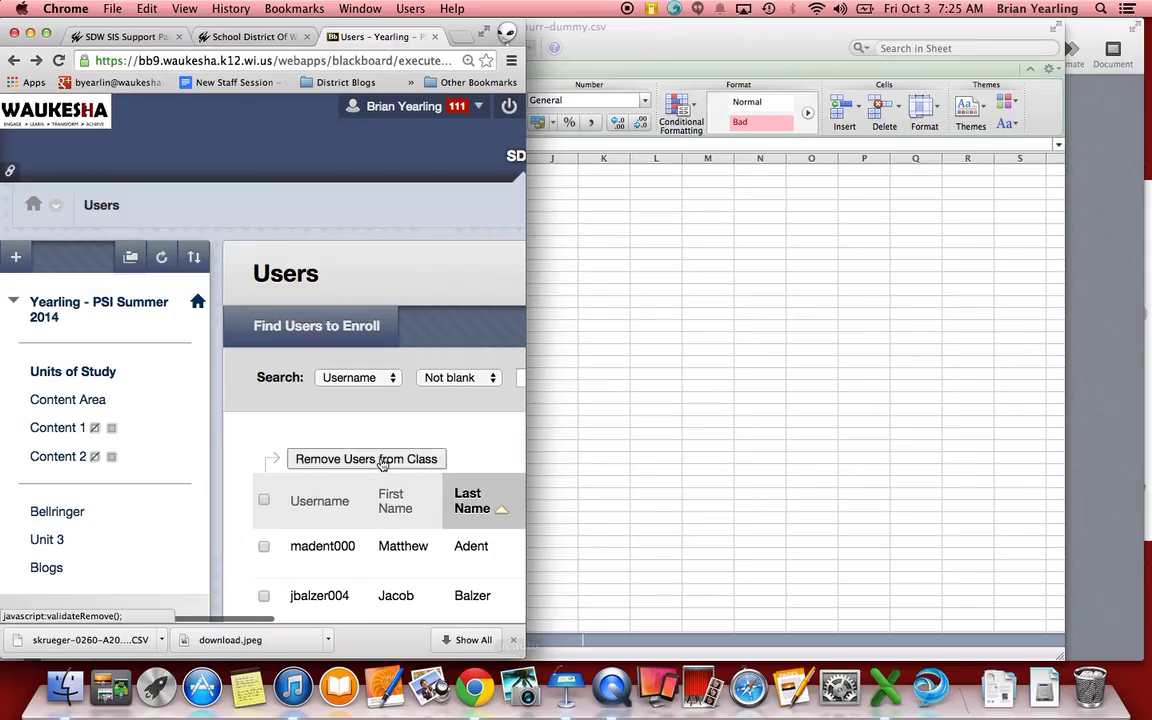
# Step: Review the course's Users list for the students enrolled from the batch file
pyautogui.scroll(-3, 380, 455)
pyautogui.scroll(-3, 378, 450)
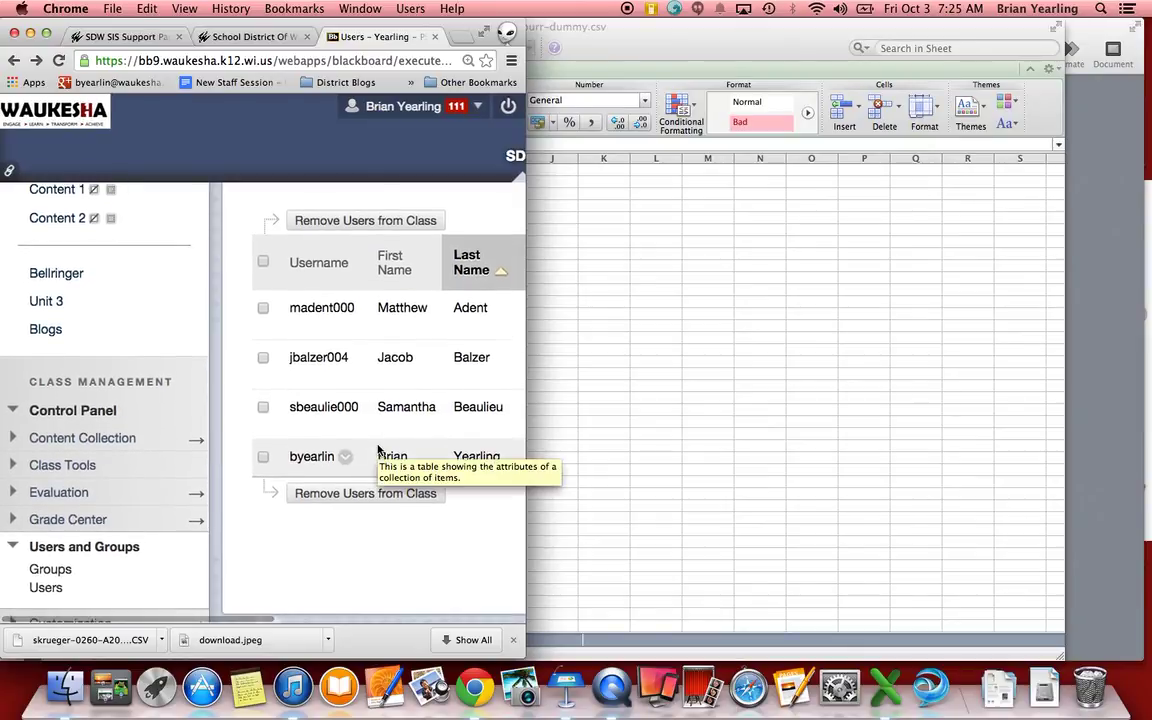
pyautogui.scroll(5, 378, 450)
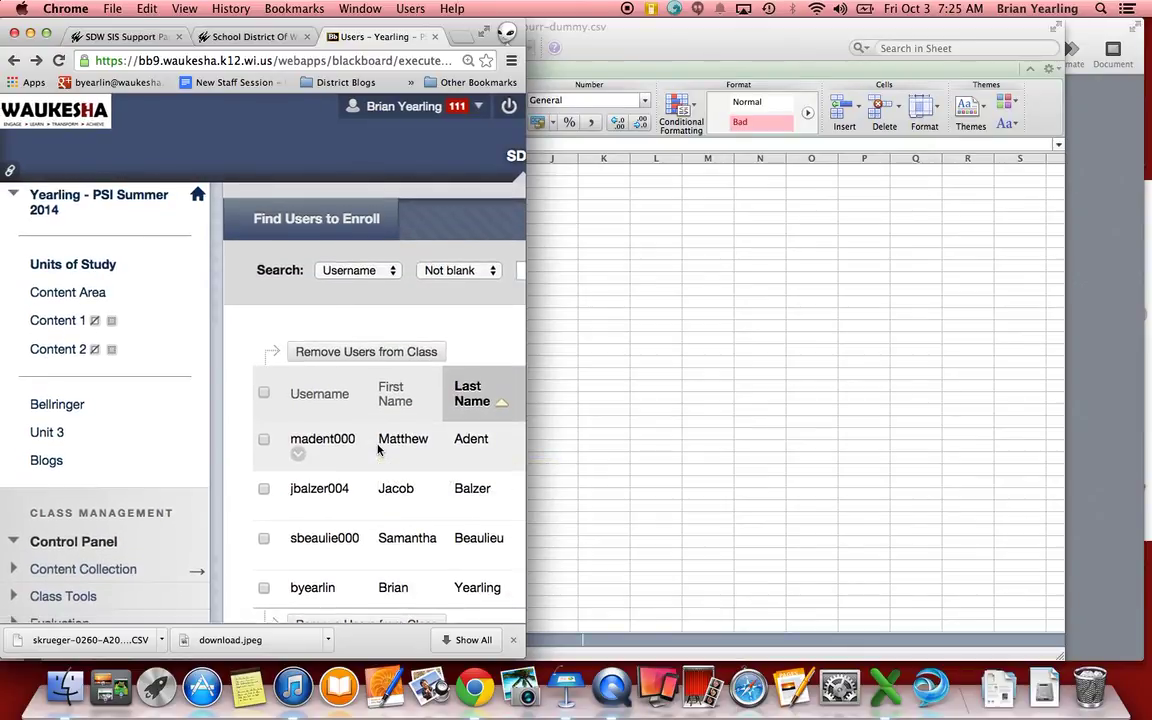